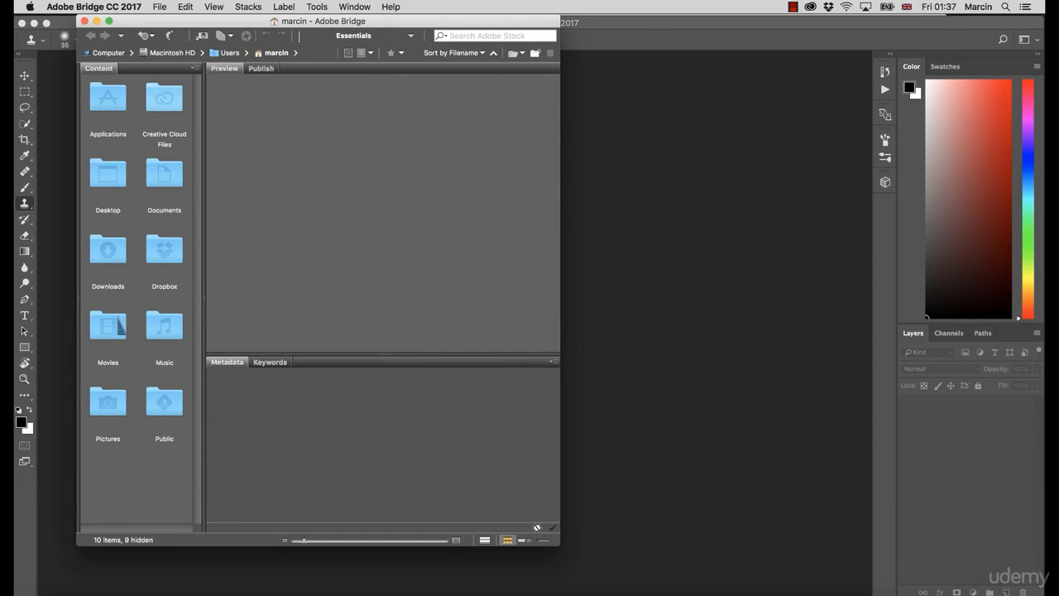
# Open 1 Portrait.tif in Photoshop from the Desktop folder Course > Course Images > Processed.
pyautogui.doubleClick(118, 189)
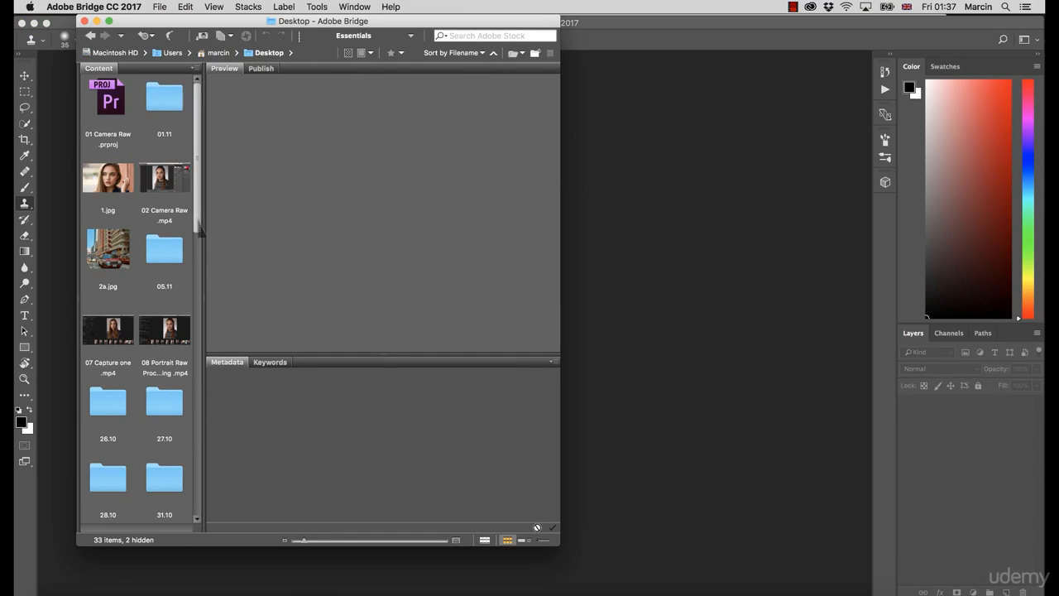
pyautogui.moveTo(197, 225); pyautogui.dragTo(191, 357)
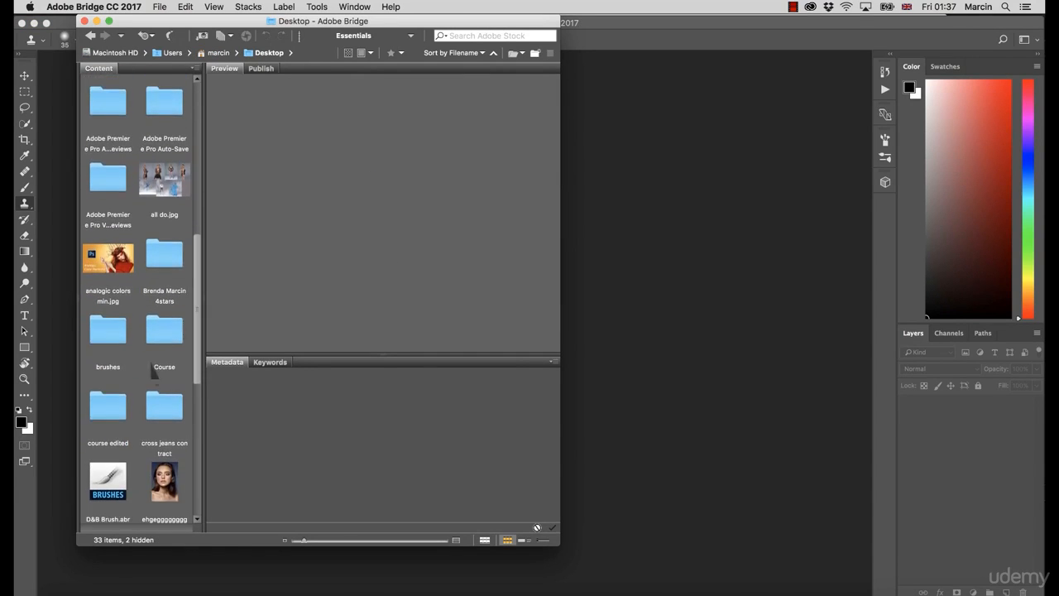
pyautogui.doubleClick(161, 351)
pyautogui.doubleClick(165, 101)
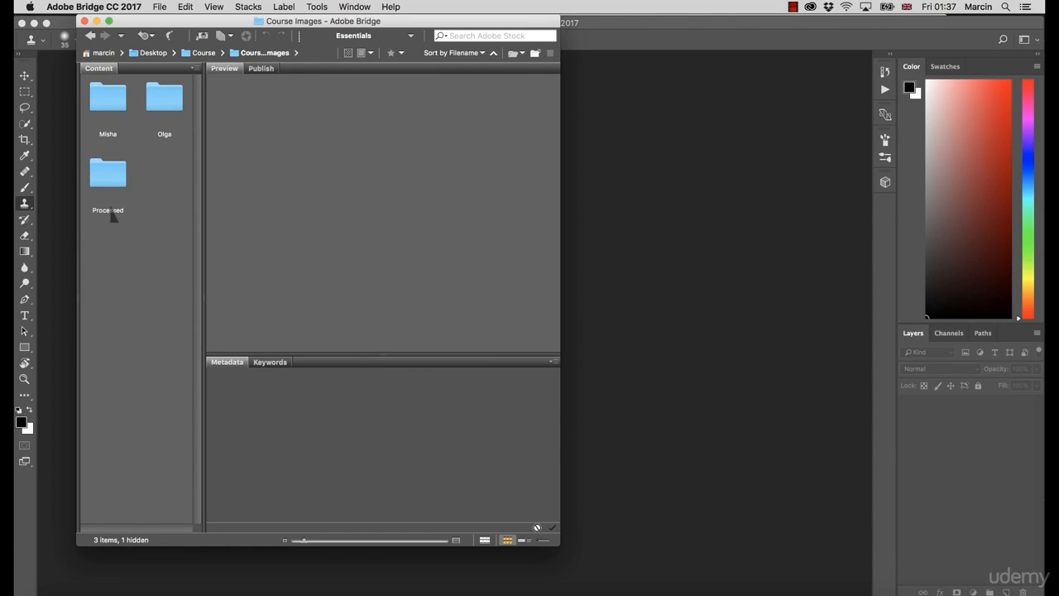
pyautogui.click(116, 180)
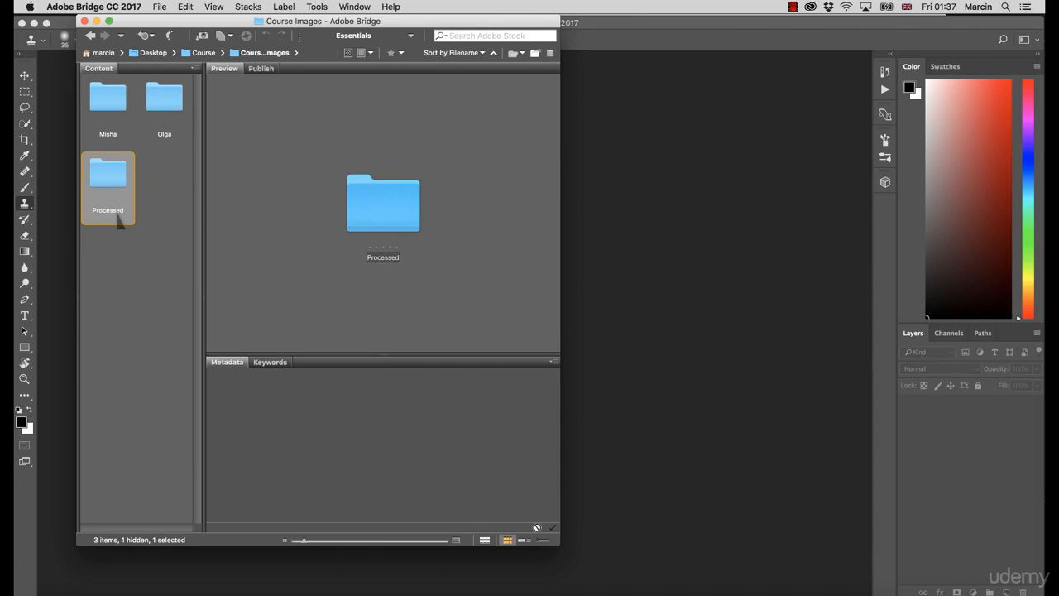
pyautogui.doubleClick(111, 182)
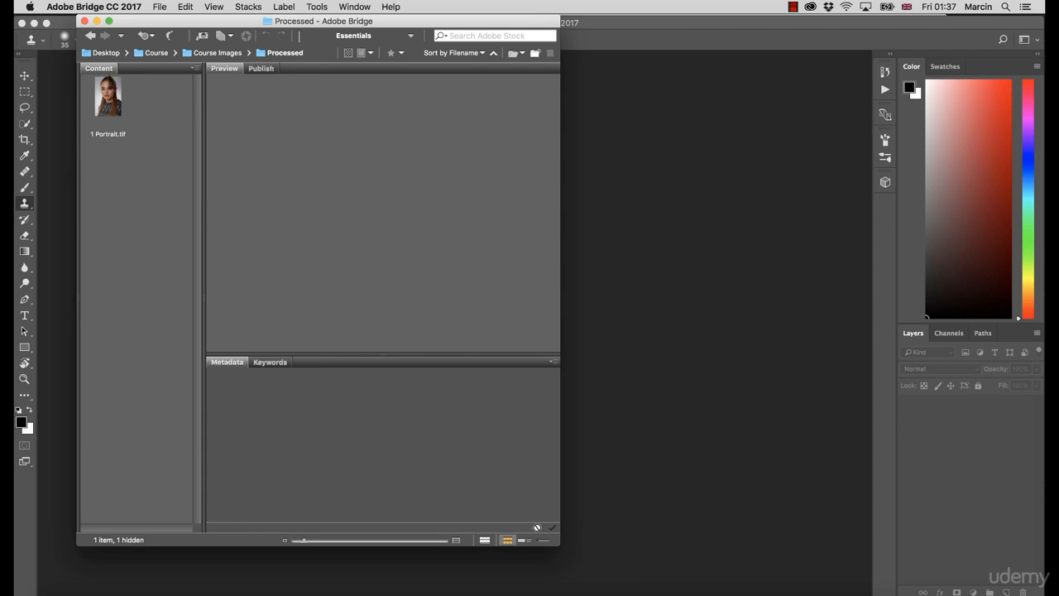
pyautogui.click(117, 110)
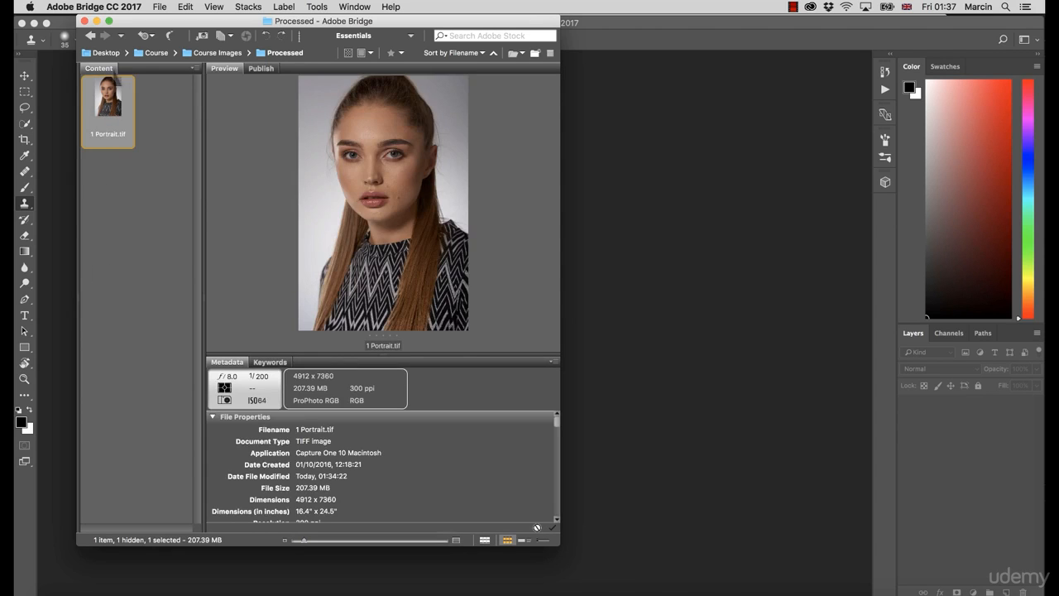
pyautogui.doubleClick(111, 114)
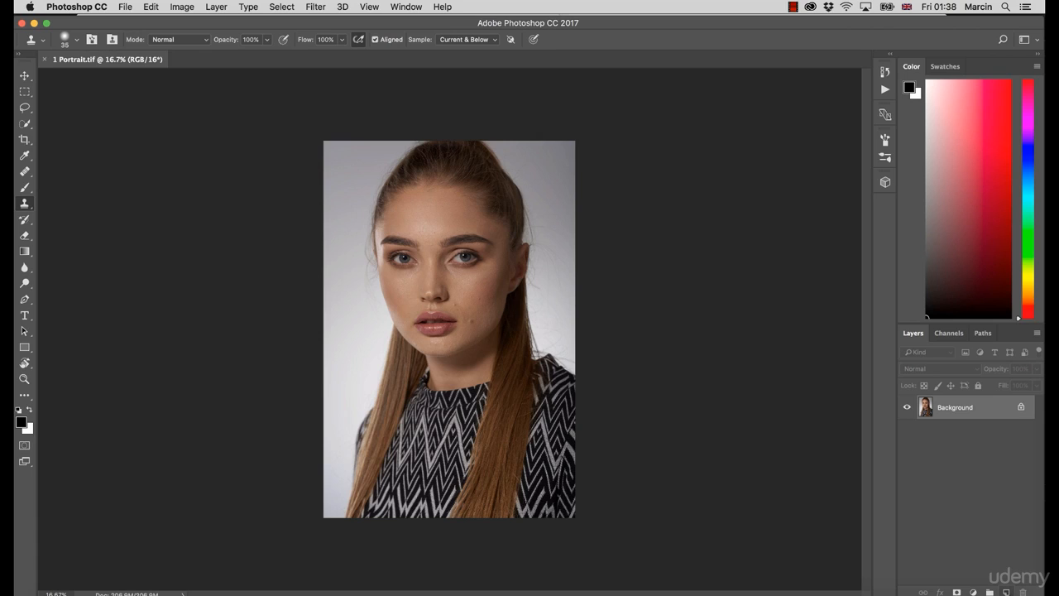
# Add an empty layer above the Background and name it Help Layer.
pyautogui.click(1006, 591)
pyautogui.doubleClick(948, 407)
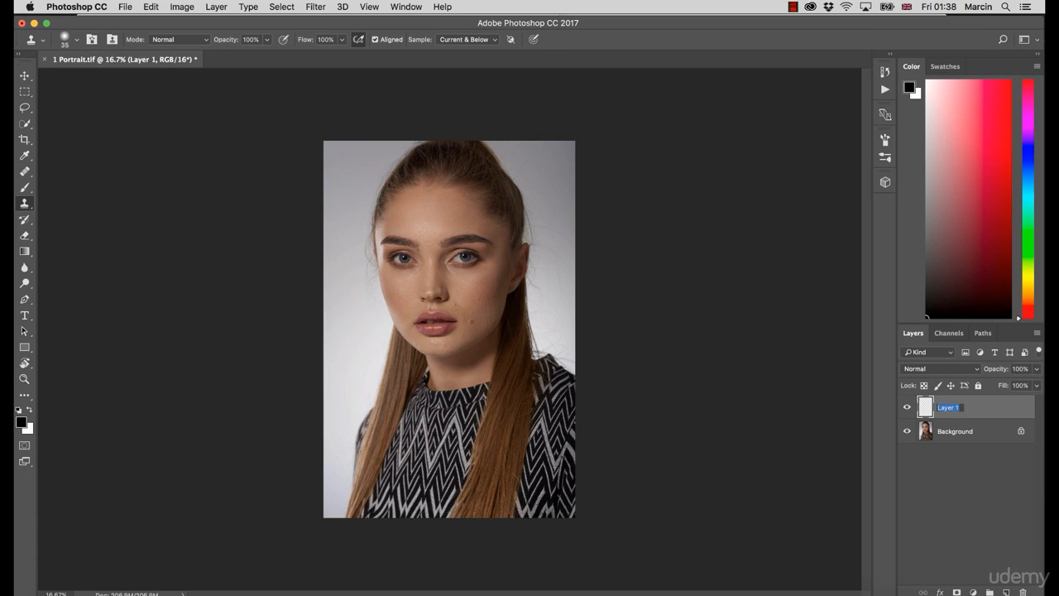
pyautogui.write('Help Layer')
pyautogui.press('Return')
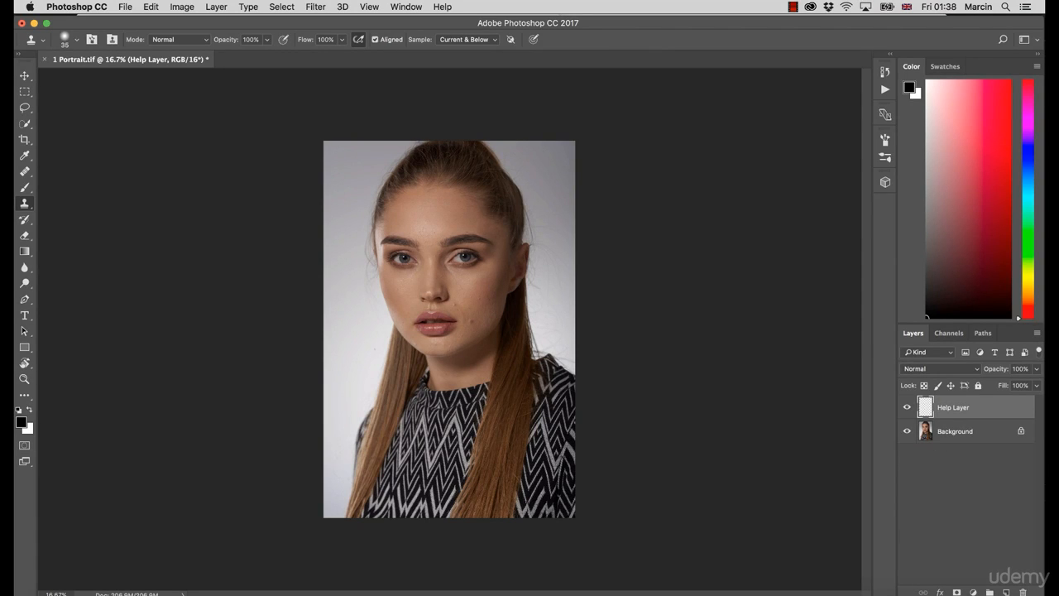
# Switch to the Brush tool and set the foreground color to bright red.
pyautogui.press('z')
pyautogui.moveTo(474, 333); pyautogui.dragTo(517, 337)
pyautogui.press('s')
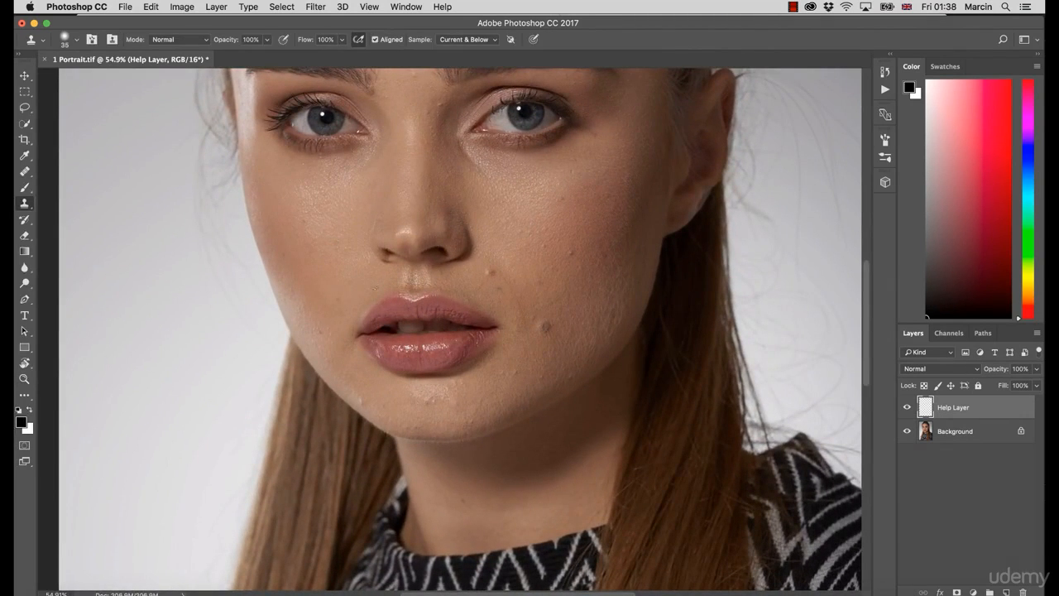
pyautogui.moveTo(421, 232)
pyautogui.mouseDown()
pyautogui.moveTo(427, 360)
pyautogui.moveTo(406, 360)
pyautogui.mouseUp()
pyautogui.press('z')
pyautogui.press('s')
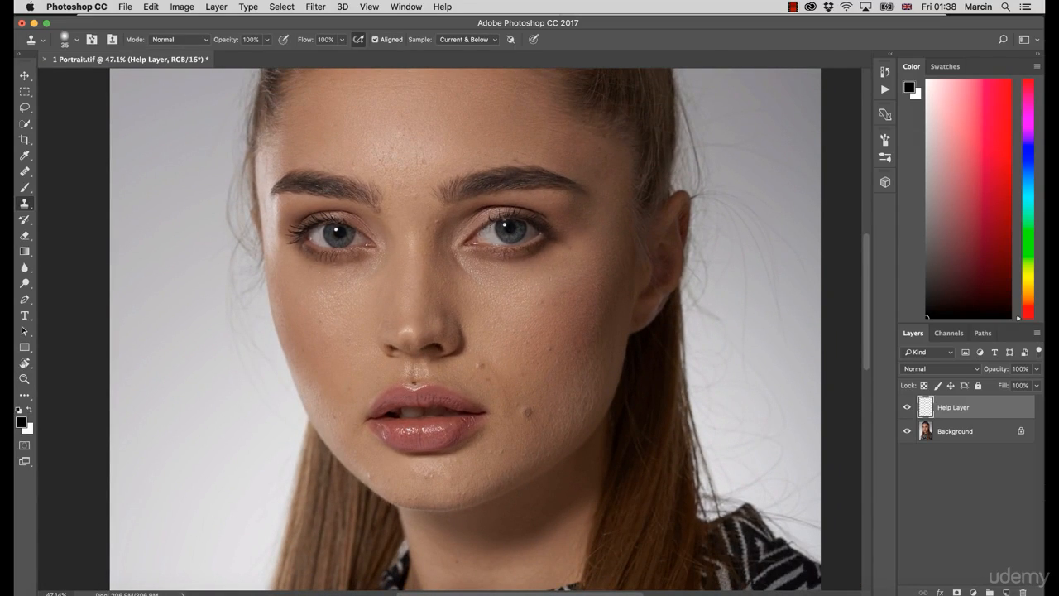
pyautogui.moveTo(420, 282); pyautogui.dragTo(424, 359)
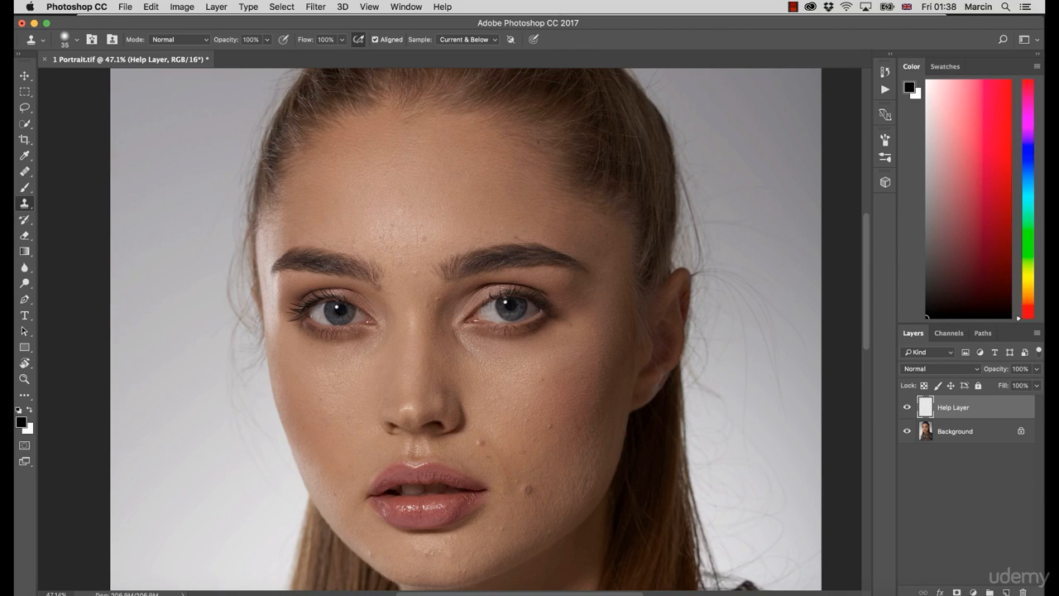
pyautogui.click(25, 188)
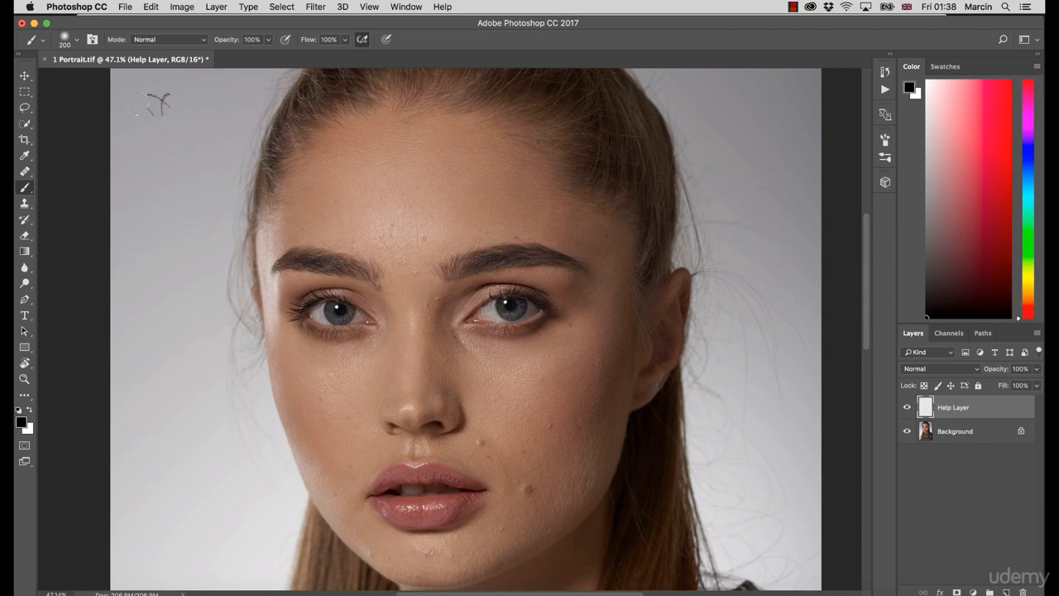
pyautogui.click(22, 422)
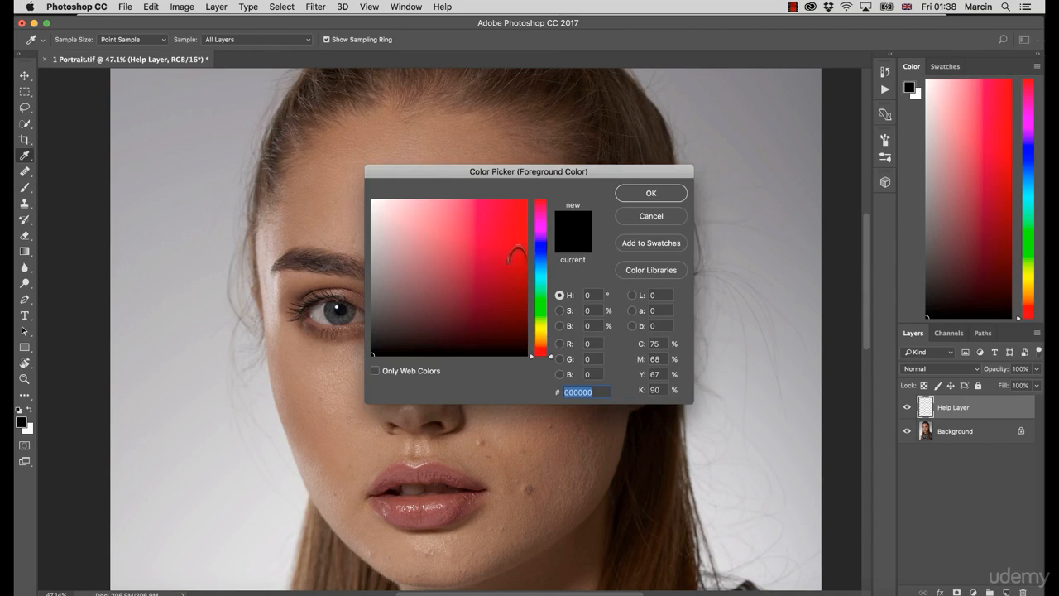
pyautogui.moveTo(510, 235); pyautogui.dragTo(560, 188)
pyautogui.click(625, 195)
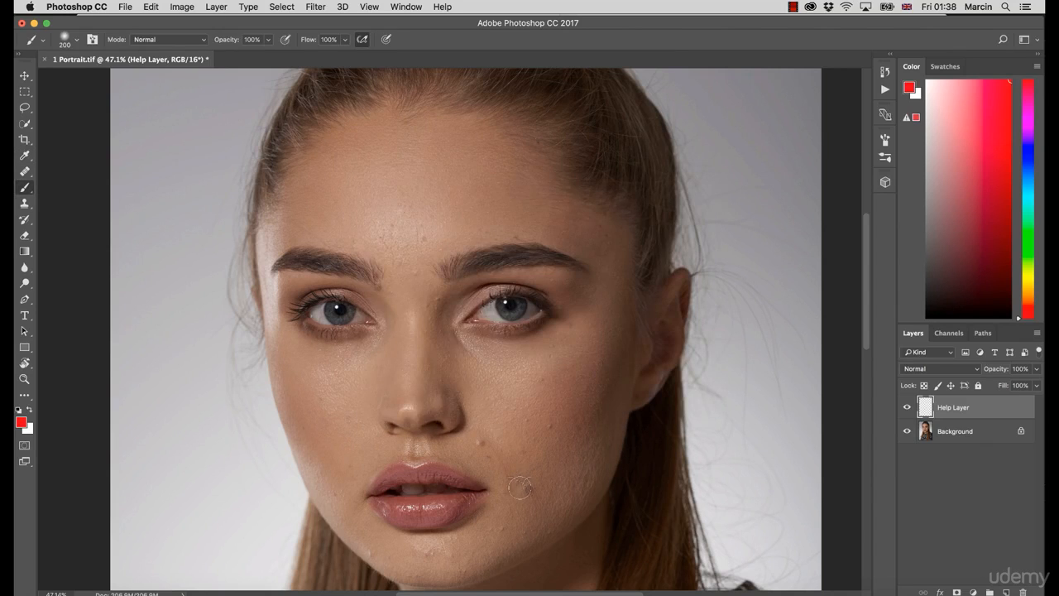
# Reduce the brush size to 30 and handwrite "1. Spots" in red on the portrait's backdrop beside the hair.
pyautogui.press('[')
pyautogui.press('[')
pyautogui.press('[')
pyautogui.press('[')
pyautogui.press('[')
pyautogui.click(453, 451)
pyautogui.moveTo(131, 124); pyautogui.dragTo(191, 232)
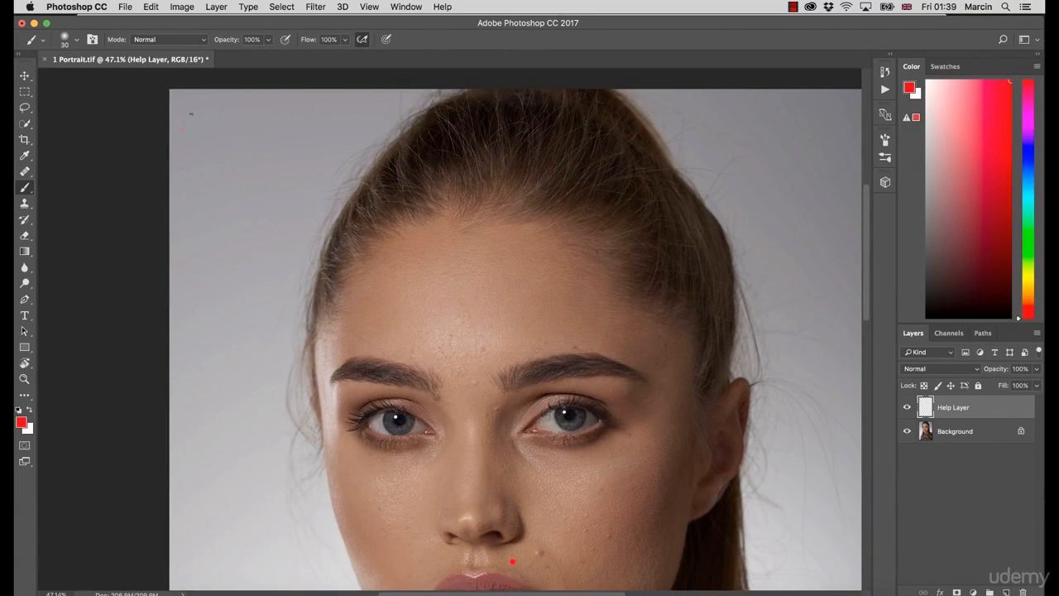
pyautogui.moveTo(191, 113); pyautogui.dragTo(202, 147)
pyautogui.moveTo(239, 113)
pyautogui.mouseDown()
pyautogui.moveTo(235, 154)
pyautogui.moveTo(228, 150)
pyautogui.mouseUp()
pyautogui.moveTo(251, 134)
pyautogui.mouseDown()
pyautogui.moveTo(252, 168)
pyautogui.moveTo(254, 151)
pyautogui.mouseUp()
pyautogui.moveTo(280, 144)
pyautogui.mouseDown()
pyautogui.moveTo(290, 151)
pyautogui.moveTo(281, 141)
pyautogui.mouseUp()
pyautogui.moveTo(303, 117)
pyautogui.mouseDown()
pyautogui.moveTo(304, 148)
pyautogui.moveTo(313, 137)
pyautogui.moveTo(317, 154)
pyautogui.mouseUp()
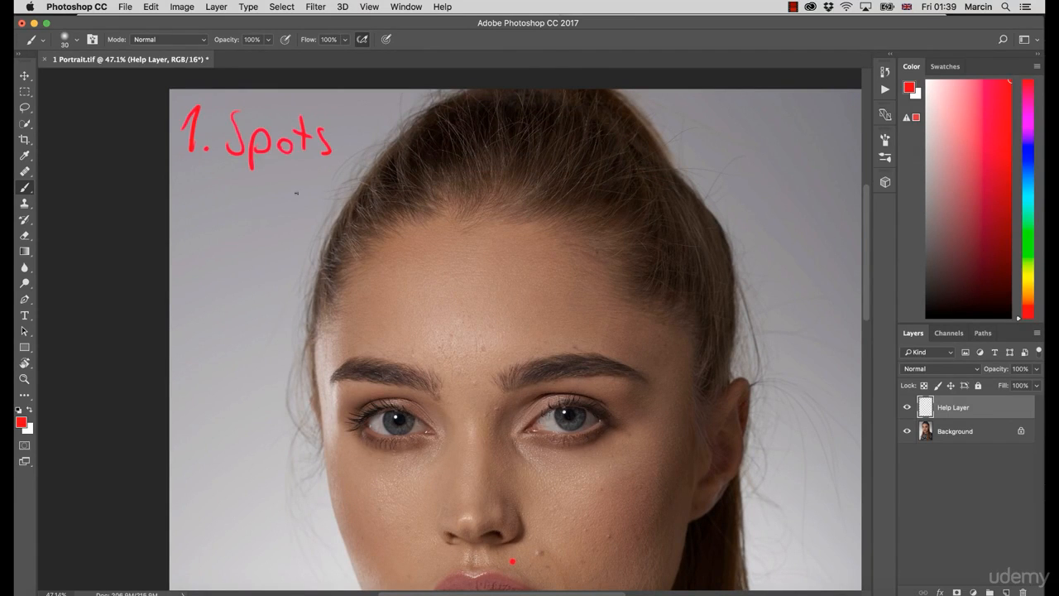
# Erase the stray red dot above the upper lip with an enlarged Eraser.
pyautogui.scroll(-5, 296, 192)
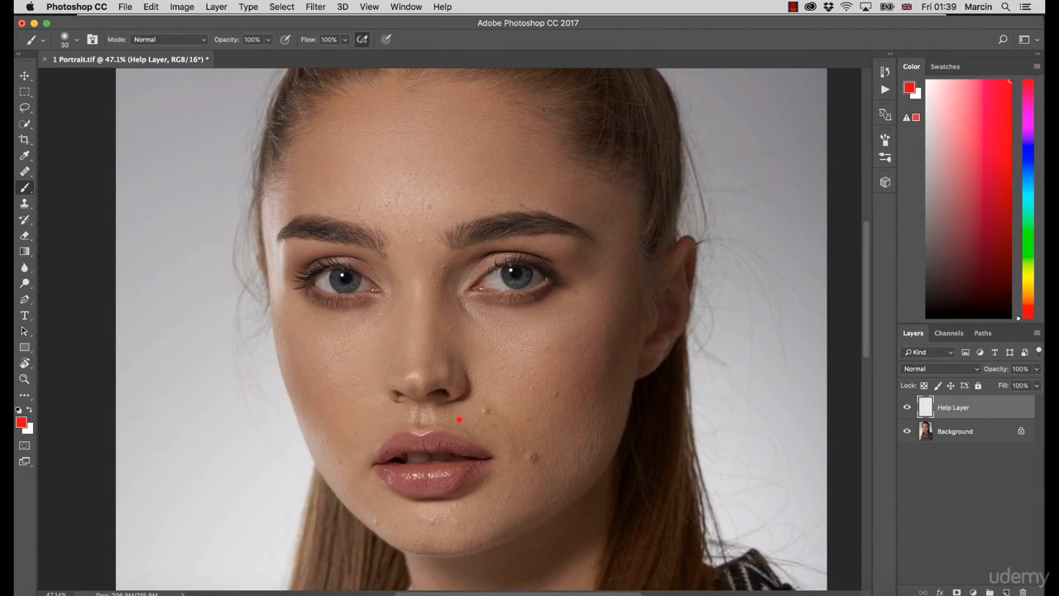
pyautogui.moveTo(422, 347); pyautogui.dragTo(446, 422)
pyautogui.press('e')
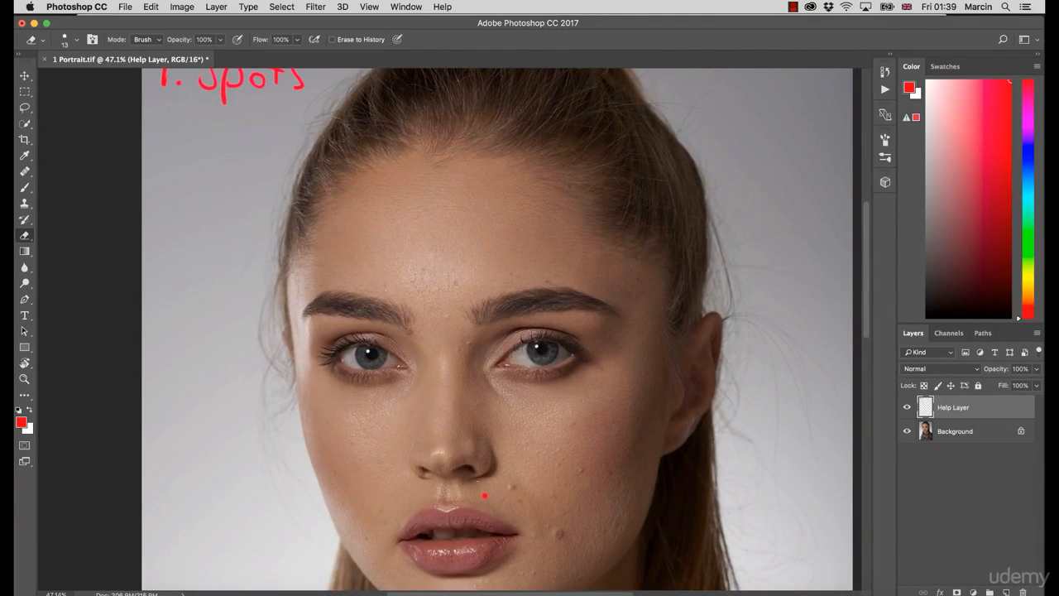
pyautogui.press(']')
pyautogui.press(']')
pyautogui.press(']')
pyautogui.press(']')
pyautogui.press(']')
pyautogui.press(']')
pyautogui.press(']')
pyautogui.click(487, 496)
# Mark the skin spots on the forehead, beside the mouth, on the chin and cheek with short red strokes at brush size 25.
pyautogui.click(25, 188)
pyautogui.moveTo(391, 461)
pyautogui.mouseDown()
pyautogui.moveTo(372, 376)
pyautogui.moveTo(317, 246)
pyautogui.mouseUp()
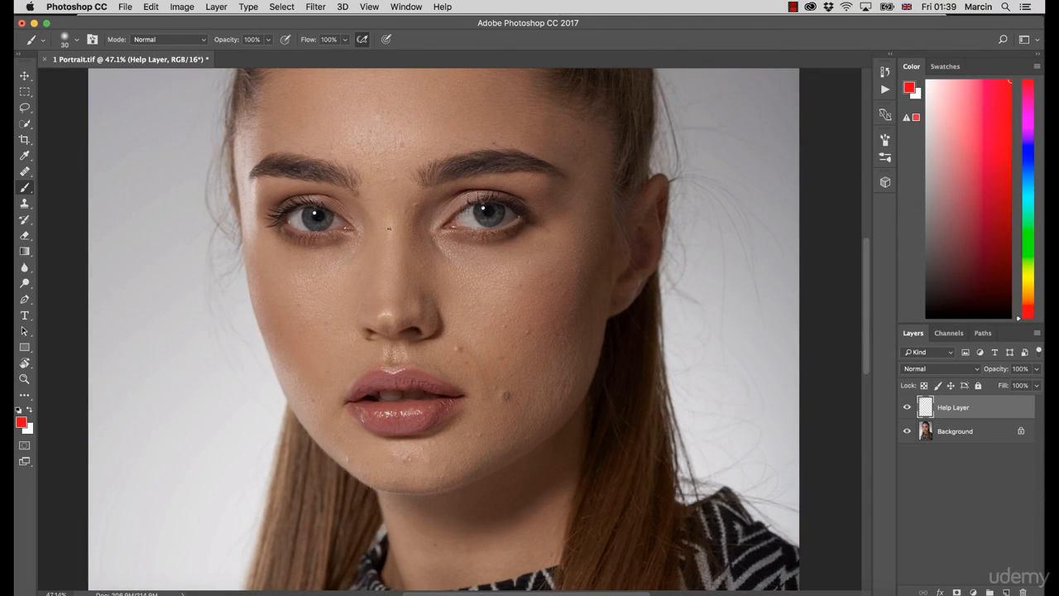
pyautogui.press('[')
pyautogui.moveTo(389, 174)
pyautogui.mouseDown()
pyautogui.moveTo(399, 178)
pyautogui.moveTo(403, 137)
pyautogui.moveTo(375, 138)
pyautogui.moveTo(368, 152)
pyautogui.mouseUp()
pyautogui.moveTo(455, 137); pyautogui.dragTo(469, 138)
pyautogui.moveTo(323, 366)
pyautogui.mouseDown()
pyautogui.moveTo(333, 374)
pyautogui.moveTo(322, 396)
pyautogui.mouseUp()
pyautogui.moveTo(343, 456)
pyautogui.mouseDown()
pyautogui.moveTo(419, 460)
pyautogui.moveTo(451, 478)
pyautogui.moveTo(434, 466)
pyautogui.moveTo(436, 442)
pyautogui.mouseUp()
pyautogui.moveTo(450, 344)
pyautogui.mouseDown()
pyautogui.moveTo(461, 355)
pyautogui.moveTo(512, 329)
pyautogui.moveTo(487, 312)
pyautogui.moveTo(511, 314)
pyautogui.moveTo(533, 338)
pyautogui.mouseUp()
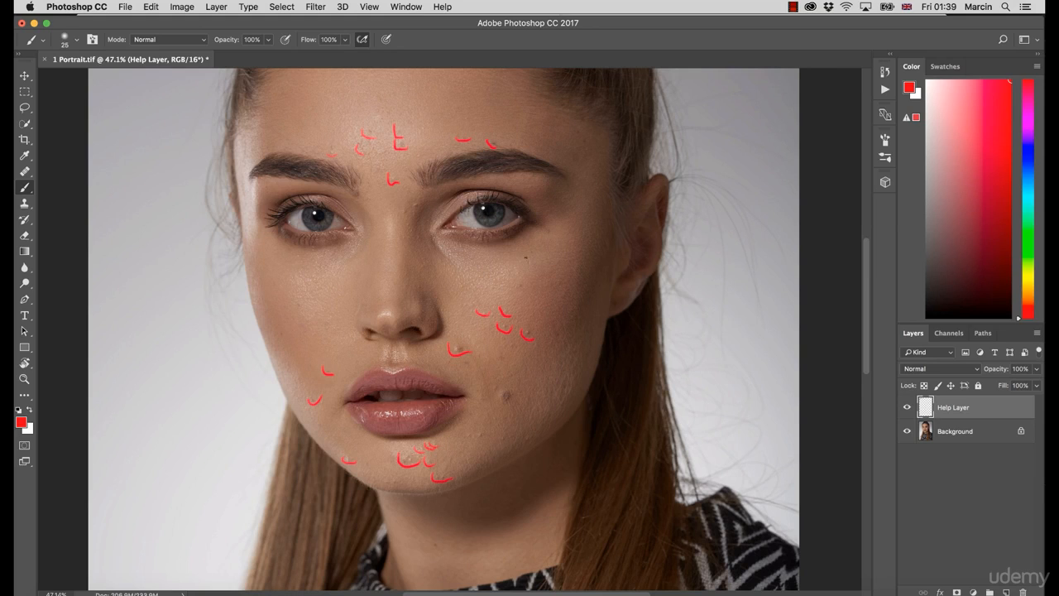
# Mark the remaining spots below the eye, along the jaw and on the bridge of the nose with short red strokes.
pyautogui.moveTo(523, 254); pyautogui.dragTo(529, 266)
pyautogui.moveTo(498, 480); pyautogui.dragTo(505, 434)
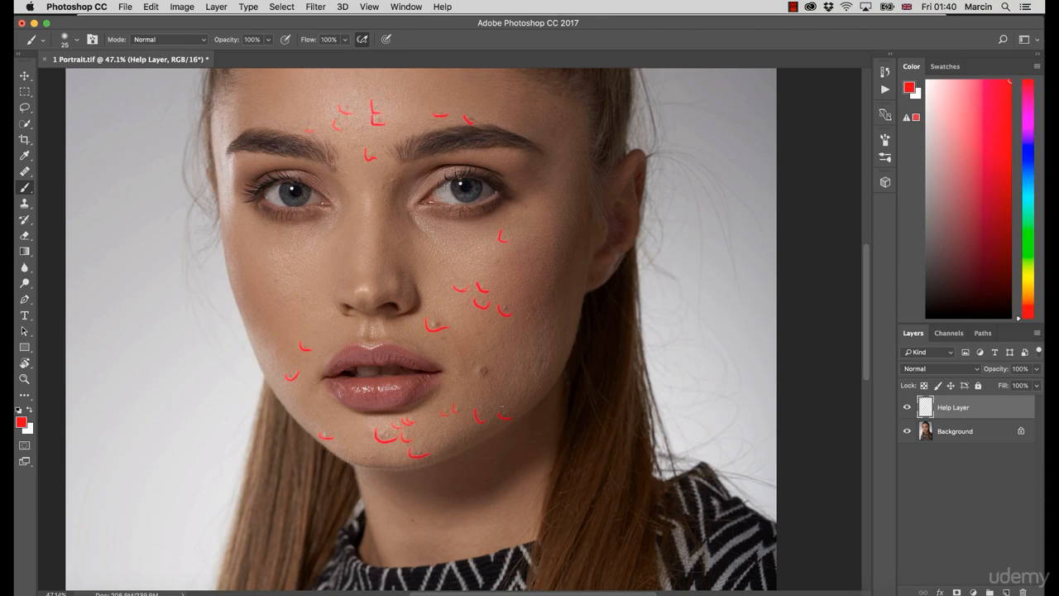
pyautogui.moveTo(439, 229); pyautogui.dragTo(430, 413)
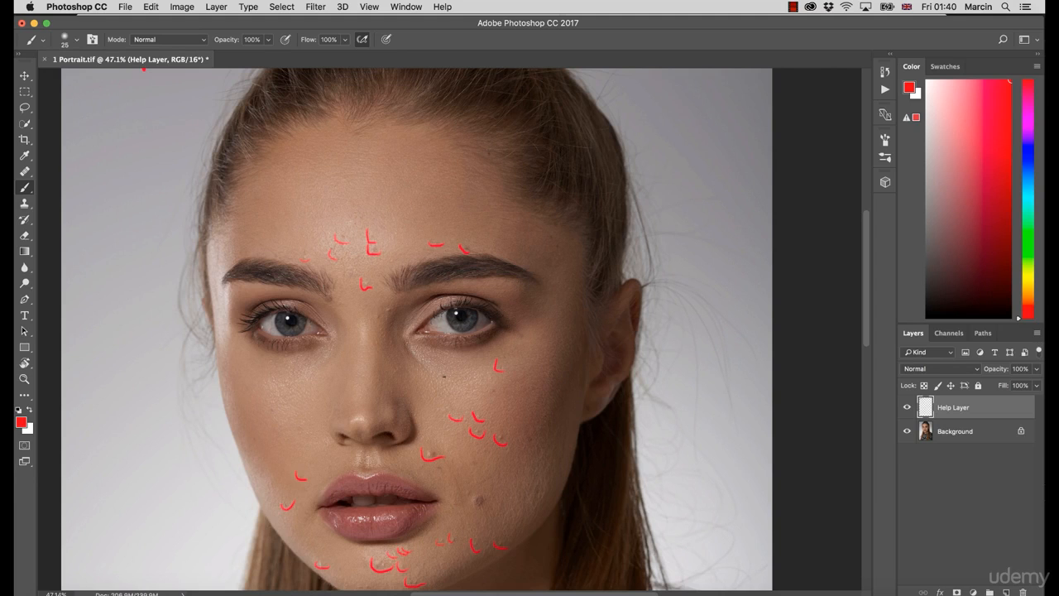
pyautogui.moveTo(374, 316); pyautogui.dragTo(380, 320)
pyautogui.moveTo(383, 306); pyautogui.dragTo(388, 311)
# Handwrite "2. Moles" in red beneath the "1. Spots" heading on the backdrop.
pyautogui.moveTo(362, 452); pyautogui.dragTo(410, 294)
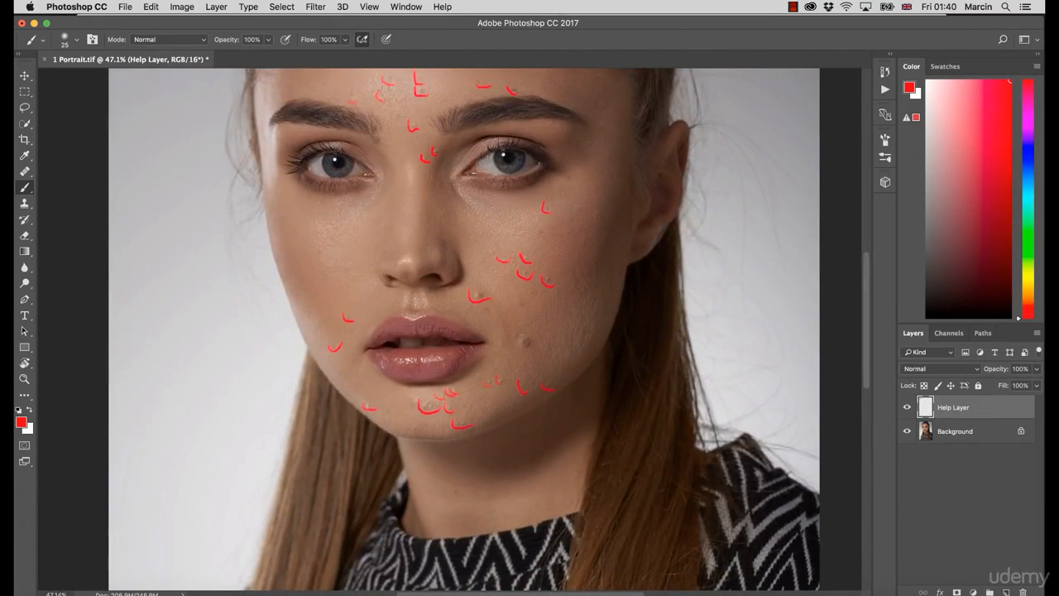
pyautogui.moveTo(334, 240); pyautogui.dragTo(458, 416)
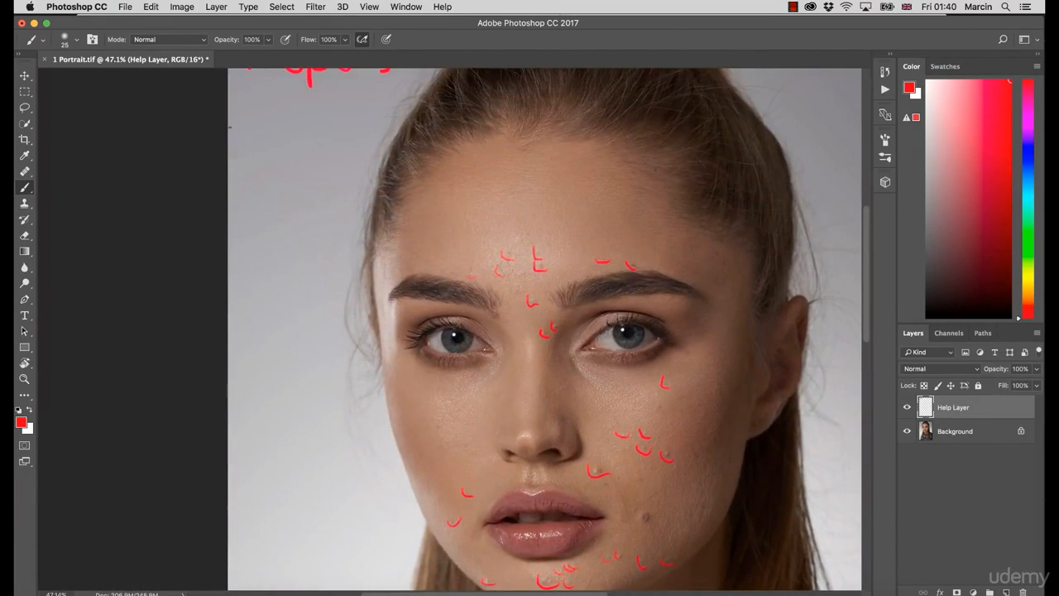
pyautogui.moveTo(267, 198); pyautogui.dragTo(285, 261)
pyautogui.moveTo(262, 162)
pyautogui.mouseDown()
pyautogui.moveTo(280, 182)
pyautogui.moveTo(320, 154)
pyautogui.moveTo(362, 189)
pyautogui.mouseUp()
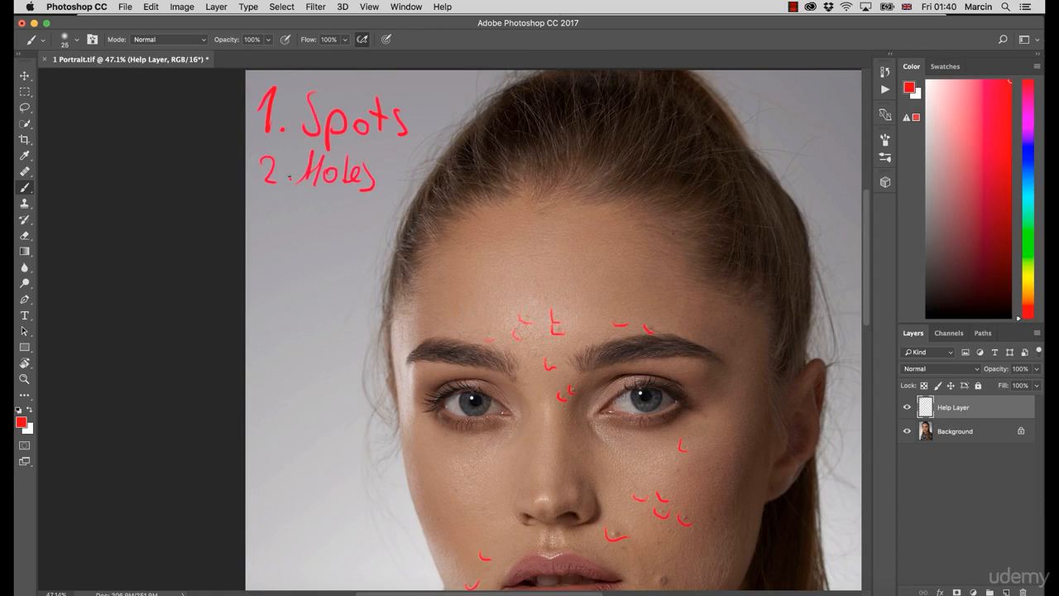
pyautogui.moveTo(427, 316); pyautogui.dragTo(310, 116)
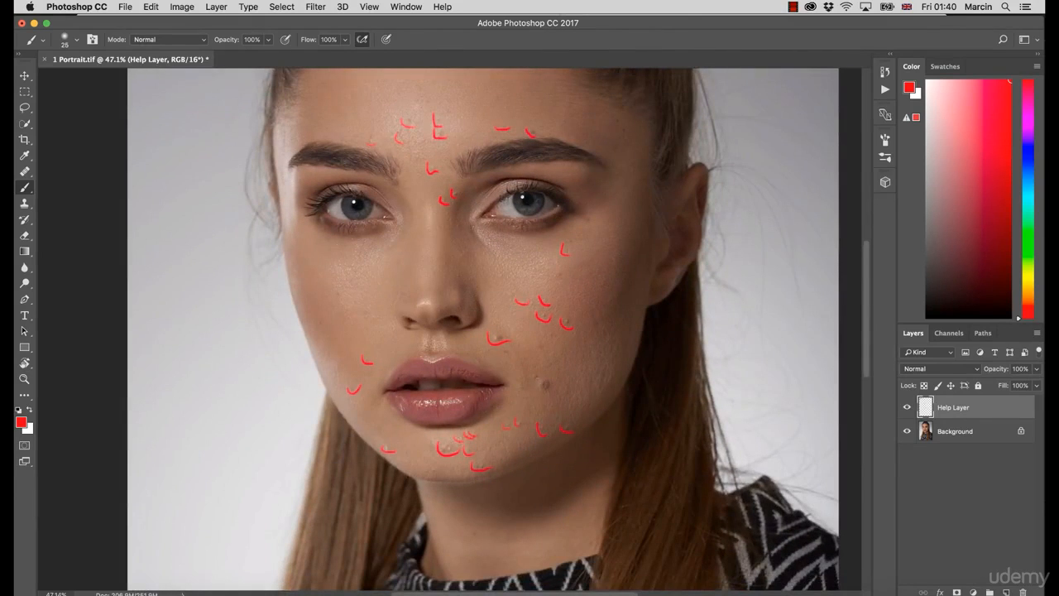
pyautogui.moveTo(537, 383)
pyautogui.mouseDown()
pyautogui.moveTo(546, 393)
pyautogui.moveTo(560, 379)
pyautogui.mouseUp()
pyautogui.moveTo(504, 446); pyautogui.dragTo(415, 349)
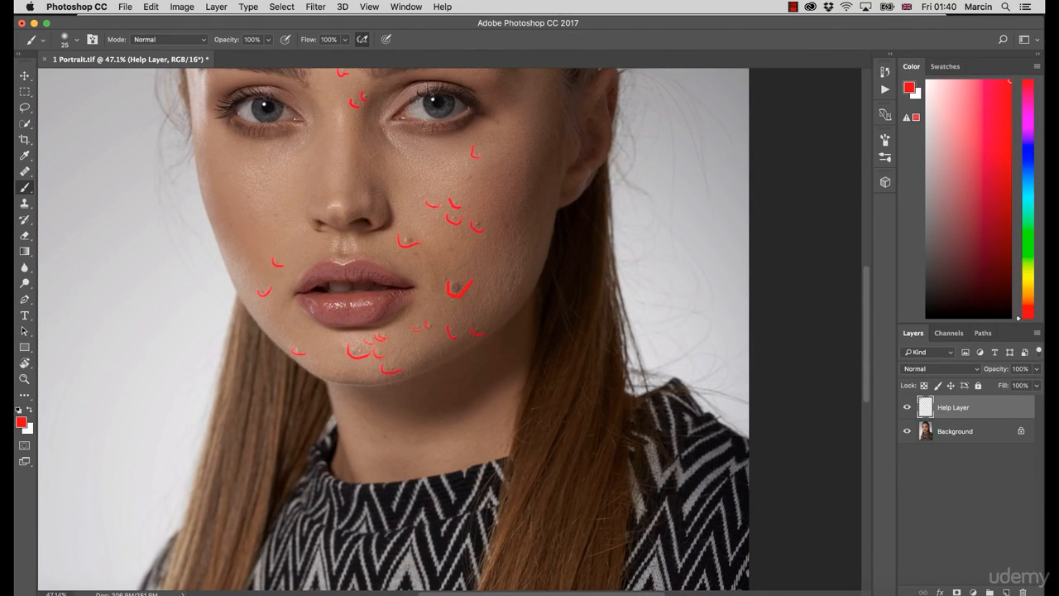
pyautogui.press('super+z')
# Set the foreground color to blue 0600ff and circle the mole on the cheek beside the mouth.
pyautogui.click(21, 422)
pyautogui.click(540, 250)
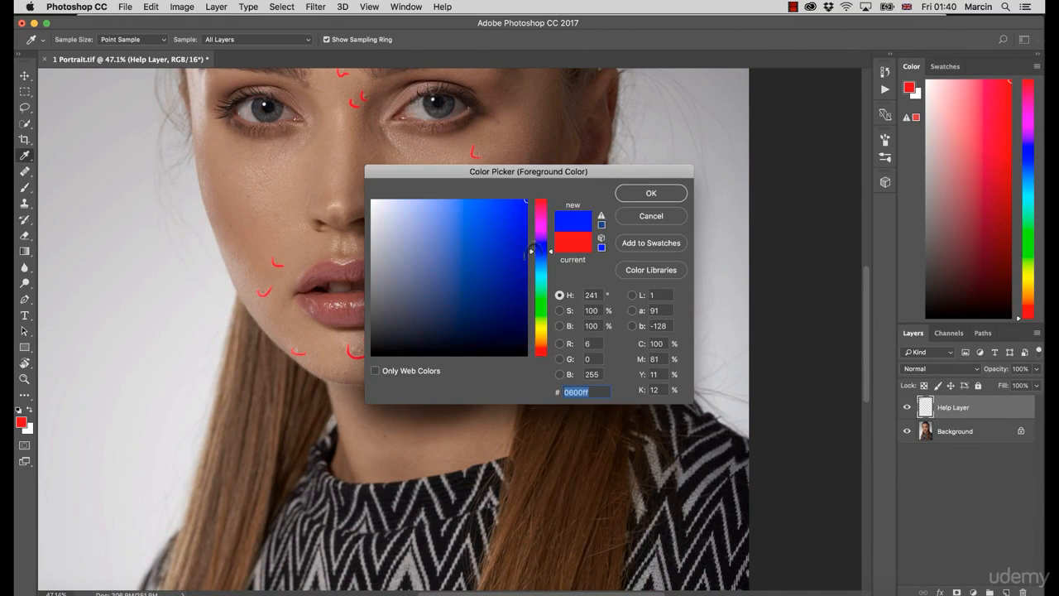
pyautogui.click(651, 193)
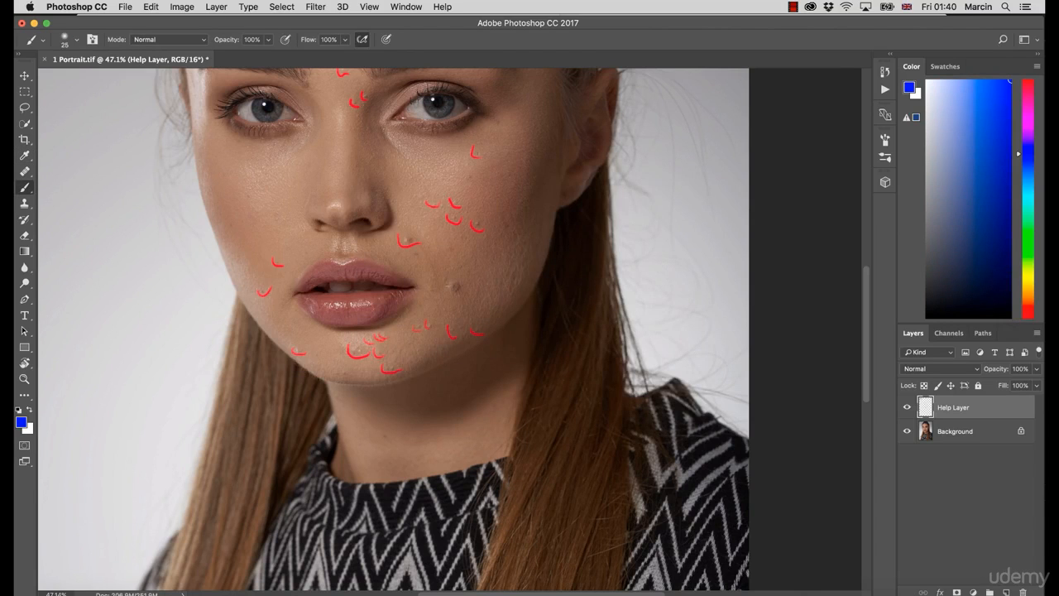
pyautogui.moveTo(447, 291)
pyautogui.mouseDown()
pyautogui.moveTo(475, 282)
pyautogui.moveTo(445, 288)
pyautogui.moveTo(456, 266)
pyautogui.mouseUp()
pyautogui.moveTo(369, 141); pyautogui.dragTo(328, 312)
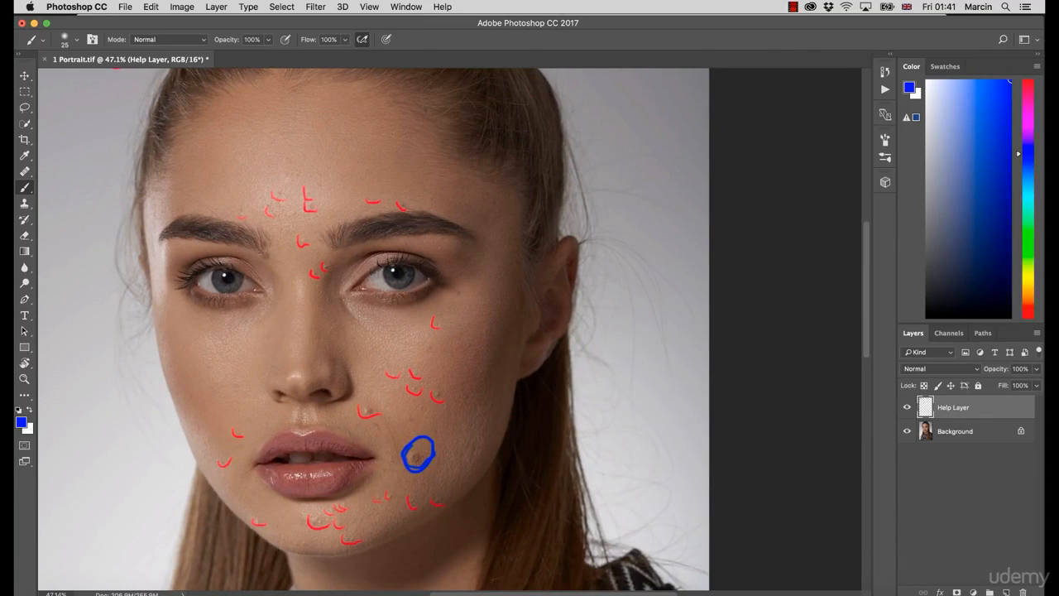
pyautogui.moveTo(259, 254); pyautogui.dragTo(271, 253)
pyautogui.press('super+z')
# Set the foreground color back to red and circle the spot at the inner end of the eyebrow above the eye.
pyautogui.click(21, 423)
pyautogui.moveTo(541, 217); pyautogui.dragTo(541, 200)
pyautogui.press('Return')
pyautogui.press('b')
pyautogui.moveTo(260, 250); pyautogui.dragTo(273, 248)
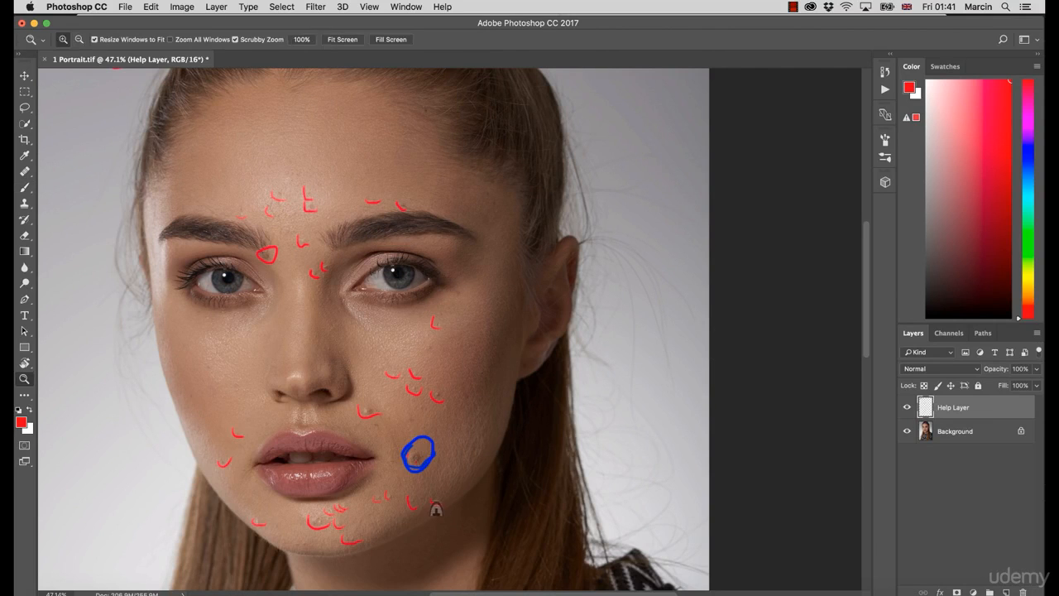
pyautogui.moveTo(437, 510); pyautogui.dragTo(388, 501)
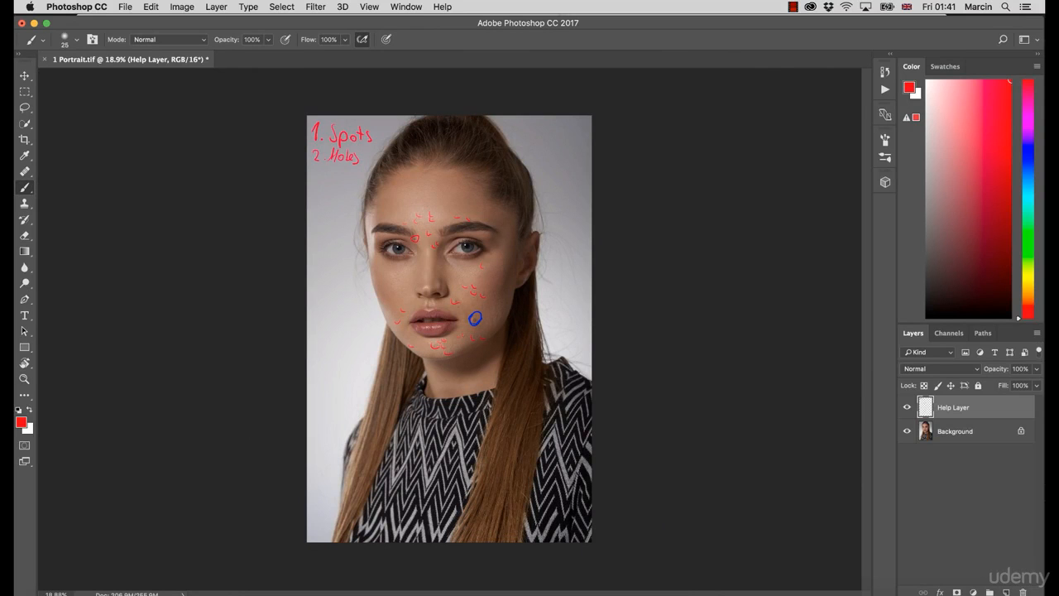
pyautogui.moveTo(459, 308); pyautogui.dragTo(517, 318)
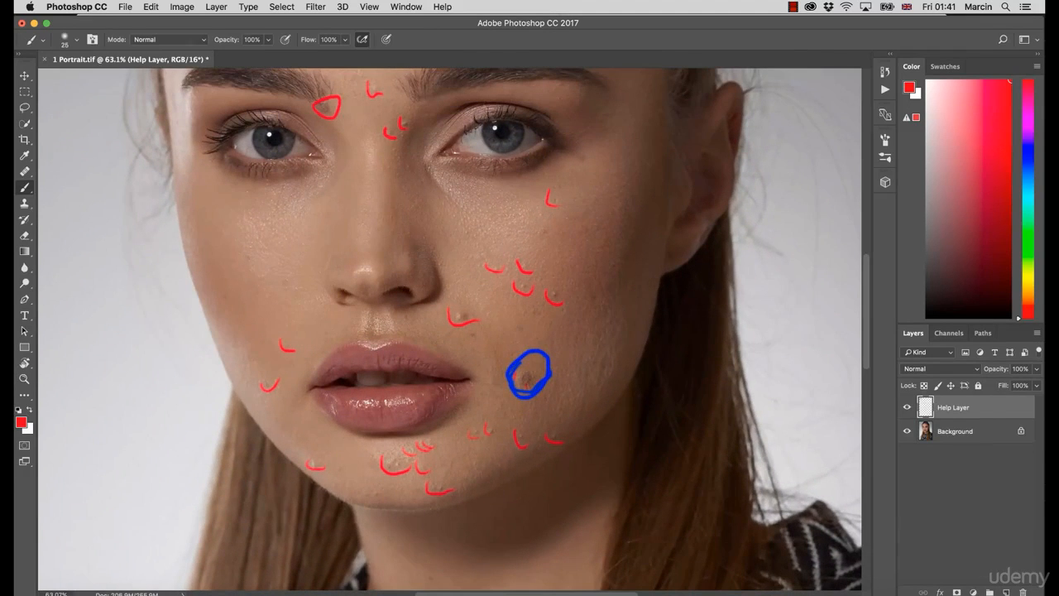
pyautogui.moveTo(475, 409); pyautogui.dragTo(430, 407)
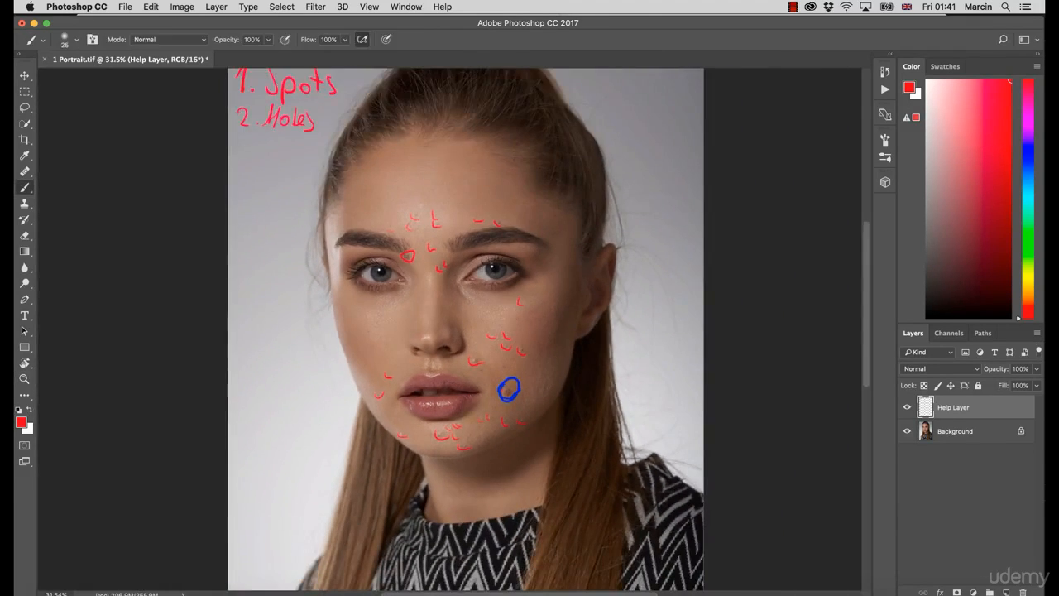
# Handwrite "3. Hair" in red beneath the "2. Moles" heading on the backdrop.
pyautogui.moveTo(237, 142)
pyautogui.mouseDown()
pyautogui.moveTo(241, 163)
pyautogui.moveTo(271, 167)
pyautogui.mouseUp()
pyautogui.moveTo(278, 143)
pyautogui.mouseDown()
pyautogui.moveTo(280, 166)
pyautogui.moveTo(293, 165)
pyautogui.mouseUp()
pyautogui.moveTo(300, 152)
pyautogui.mouseDown()
pyautogui.moveTo(301, 164)
pyautogui.moveTo(321, 162)
pyautogui.mouseUp()
# Mark the fine facial hairs on the cheek between the blue-circled mole and the jaw edge with many short red strokes.
pyautogui.moveTo(483, 409)
pyautogui.mouseDown()
pyautogui.moveTo(364, 380)
pyautogui.moveTo(459, 398)
pyautogui.moveTo(487, 388)
pyautogui.mouseUp()
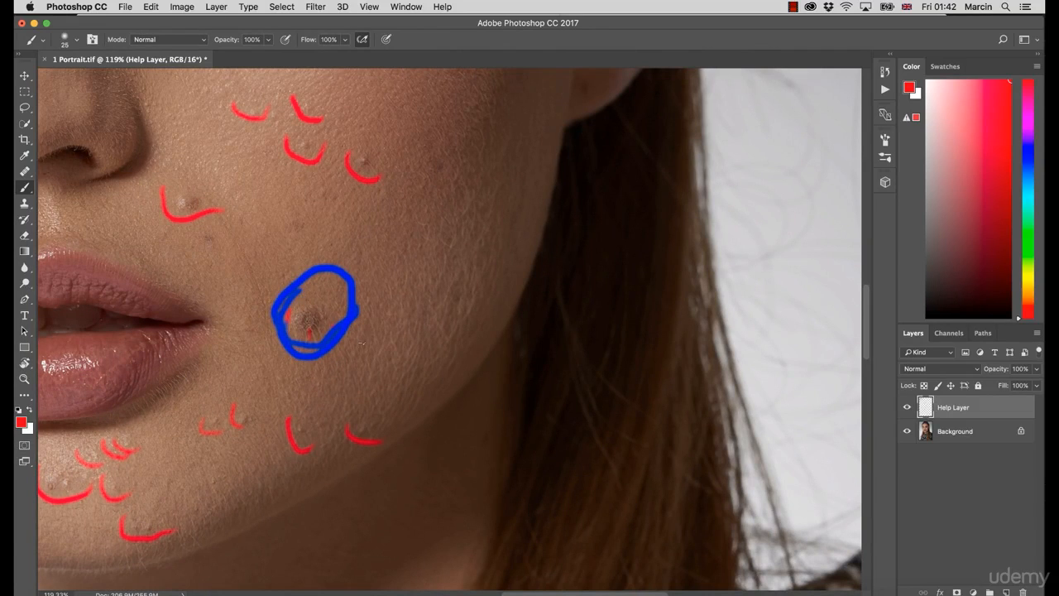
pyautogui.moveTo(351, 339); pyautogui.dragTo(363, 357)
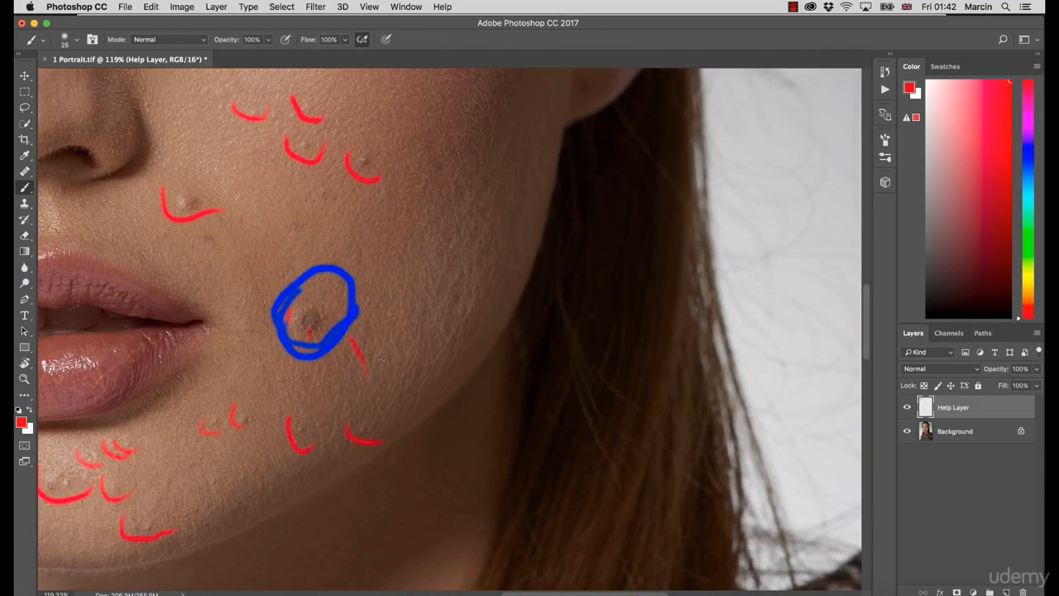
pyautogui.moveTo(374, 294); pyautogui.dragTo(386, 318)
pyautogui.moveTo(370, 256); pyautogui.dragTo(377, 275)
pyautogui.moveTo(391, 278); pyautogui.dragTo(413, 363)
pyautogui.moveTo(423, 299); pyautogui.dragTo(428, 321)
pyautogui.moveTo(401, 230); pyautogui.dragTo(408, 253)
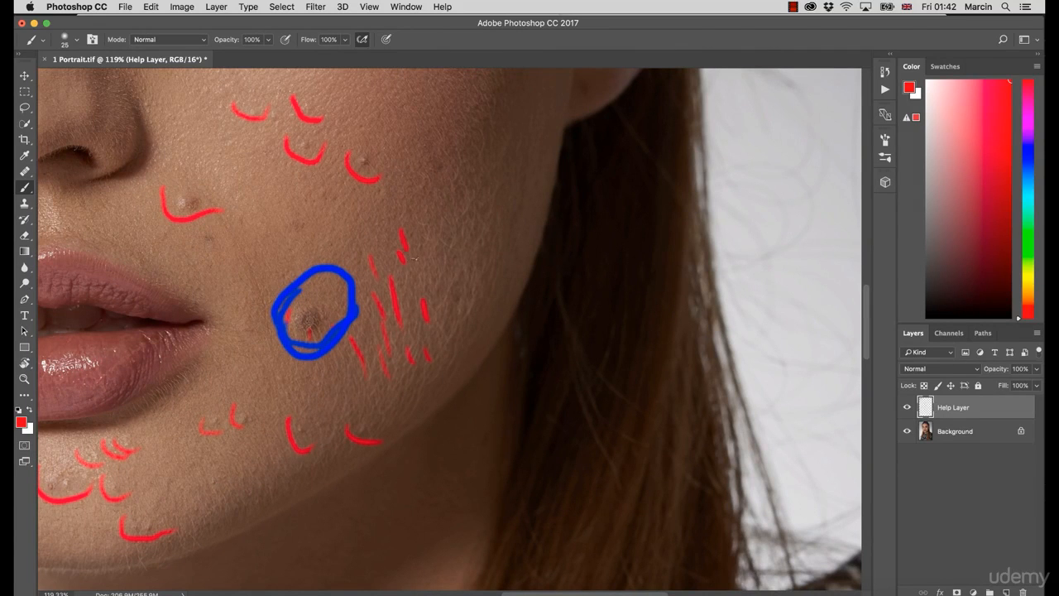
pyautogui.moveTo(440, 290); pyautogui.dragTo(454, 319)
pyautogui.moveTo(441, 260); pyautogui.dragTo(443, 273)
pyautogui.moveTo(437, 209); pyautogui.dragTo(438, 232)
pyautogui.moveTo(436, 201); pyautogui.dragTo(425, 251)
pyautogui.moveTo(450, 258); pyautogui.dragTo(465, 288)
pyautogui.moveTo(462, 219); pyautogui.dragTo(466, 270)
pyautogui.moveTo(453, 206); pyautogui.dragTo(455, 226)
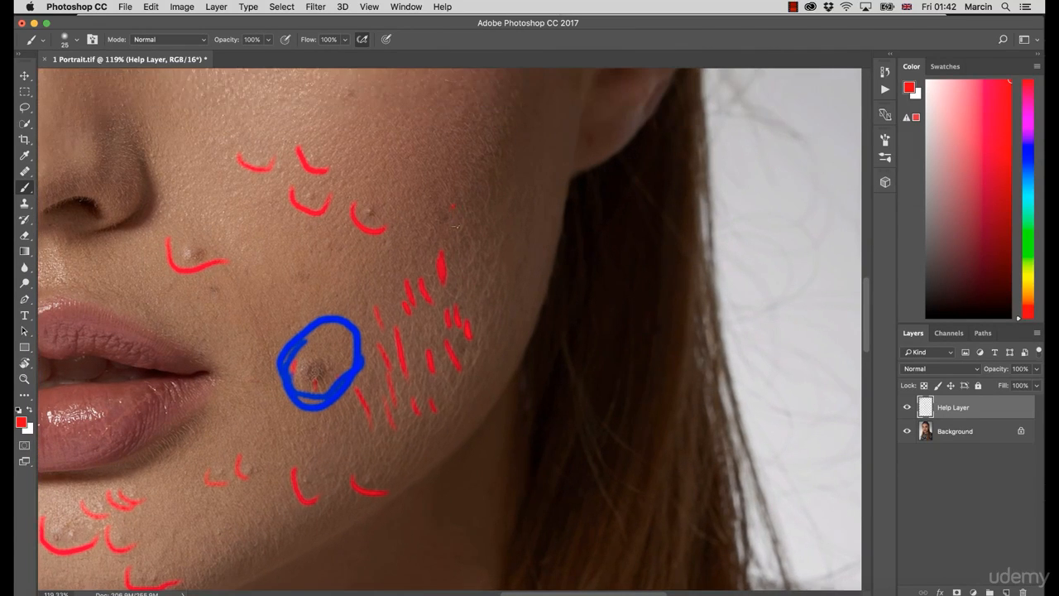
pyautogui.moveTo(463, 285); pyautogui.dragTo(467, 306)
pyautogui.moveTo(447, 262); pyautogui.dragTo(460, 290)
pyautogui.moveTo(476, 243); pyautogui.dragTo(478, 263)
pyautogui.moveTo(464, 247); pyautogui.dragTo(466, 256)
pyautogui.moveTo(486, 209)
pyautogui.mouseDown()
pyautogui.moveTo(490, 219)
pyautogui.moveTo(473, 193)
pyautogui.mouseUp()
pyautogui.moveTo(484, 298); pyautogui.dragTo(482, 320)
pyautogui.moveTo(467, 358); pyautogui.dragTo(458, 388)
pyautogui.click(444, 395)
pyautogui.click(417, 364)
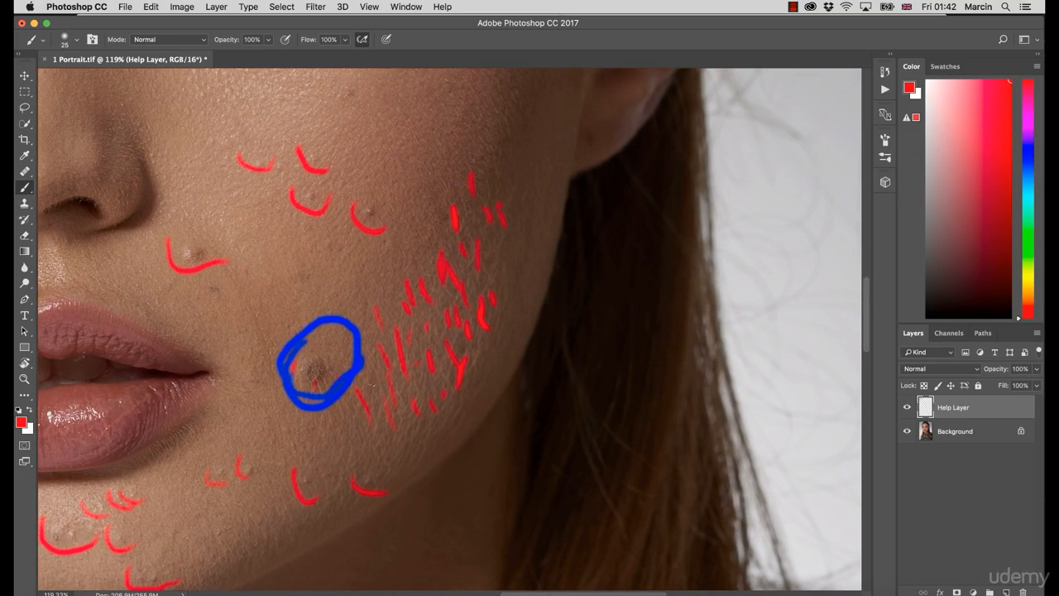
# Examine the chin, jaw and eye area up close and the whole portrait for further hairs and flaws.
pyautogui.moveTo(363, 428); pyautogui.dragTo(421, 257)
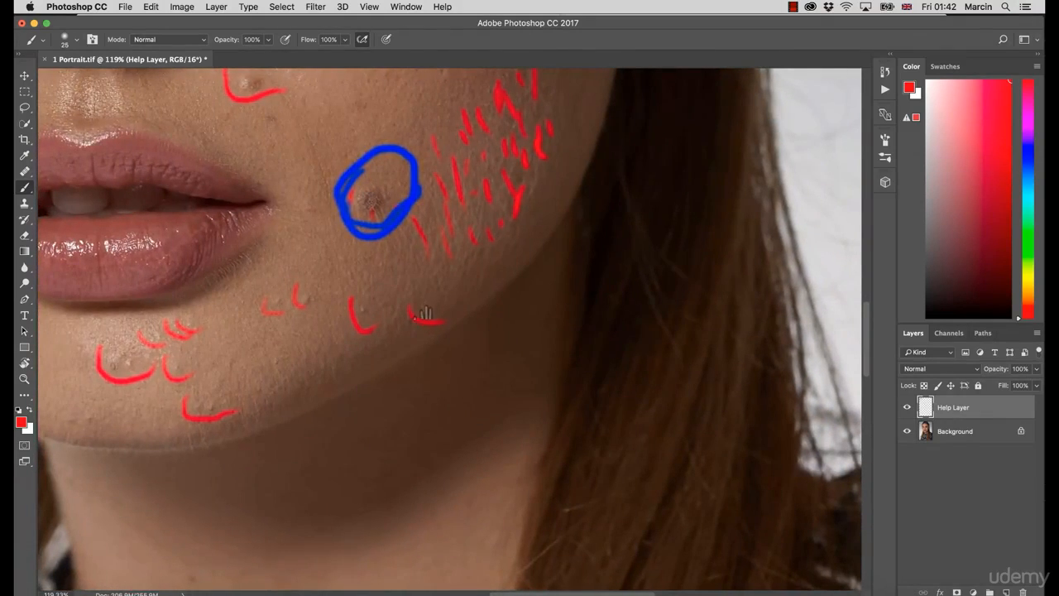
pyautogui.moveTo(425, 312)
pyautogui.mouseDown()
pyautogui.moveTo(464, 287)
pyautogui.moveTo(376, 319)
pyautogui.moveTo(388, 326)
pyautogui.moveTo(302, 324)
pyautogui.mouseUp()
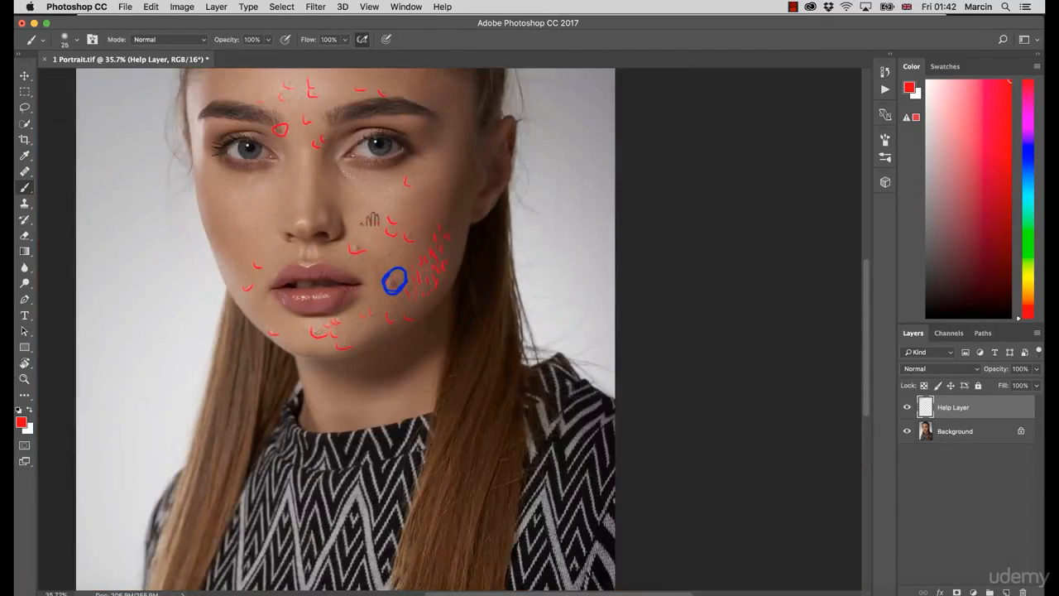
pyautogui.moveTo(385, 252); pyautogui.dragTo(416, 398)
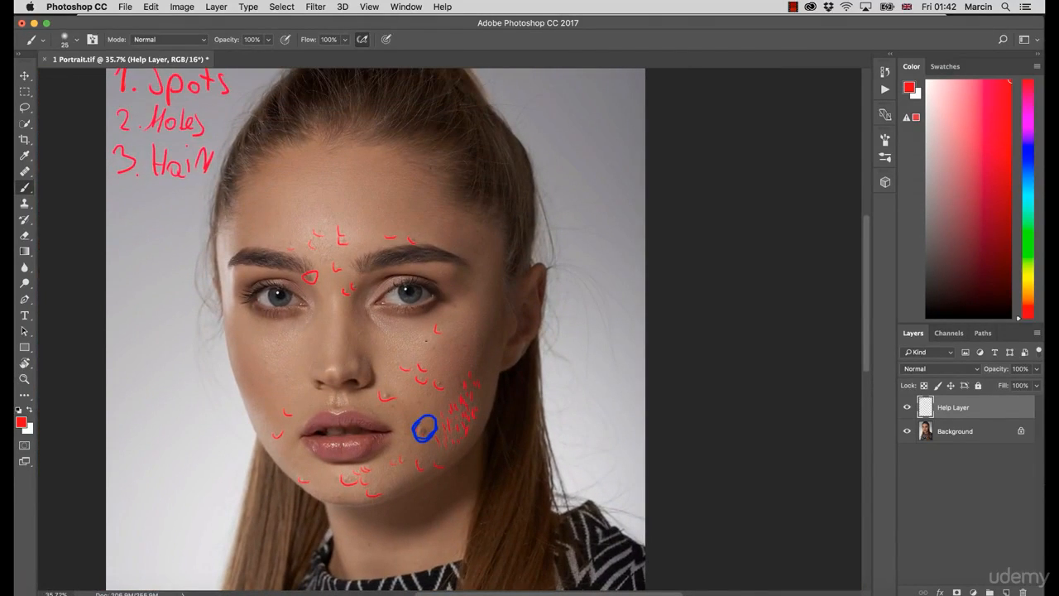
pyautogui.press('z')
pyautogui.moveTo(379, 300)
pyautogui.mouseDown()
pyautogui.moveTo(404, 301)
pyautogui.moveTo(475, 246)
pyautogui.mouseUp()
pyautogui.press('b')
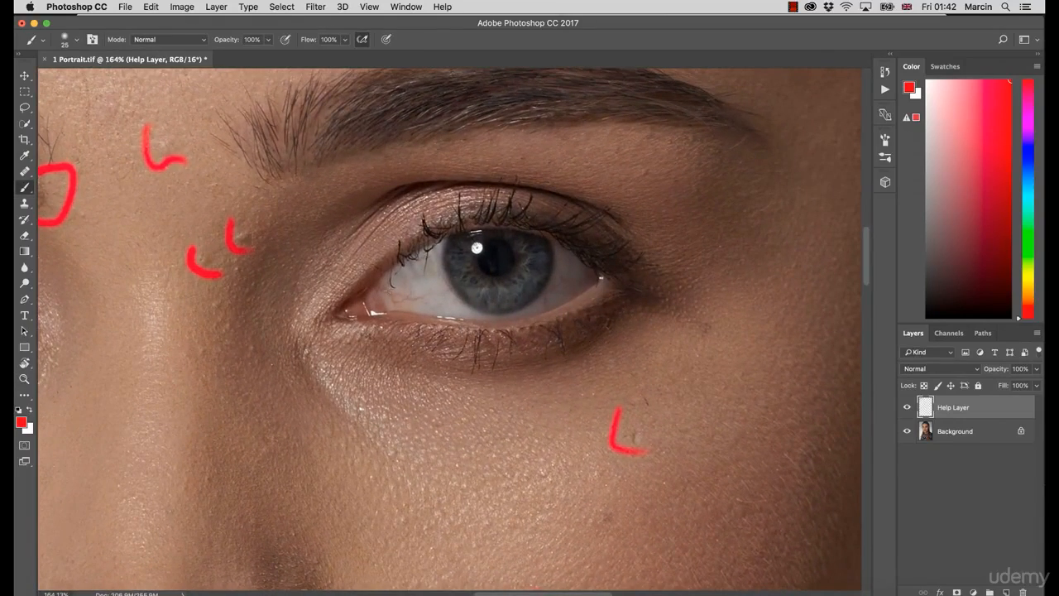
pyautogui.moveTo(152, 336)
pyautogui.mouseDown()
pyautogui.moveTo(364, 384)
pyautogui.moveTo(527, 406)
pyautogui.moveTo(558, 396)
pyautogui.mouseUp()
pyautogui.press('z')
pyautogui.moveTo(376, 416); pyautogui.dragTo(252, 430)
pyautogui.moveTo(425, 485); pyautogui.dragTo(397, 475)
pyautogui.moveTo(427, 273); pyautogui.dragTo(447, 273)
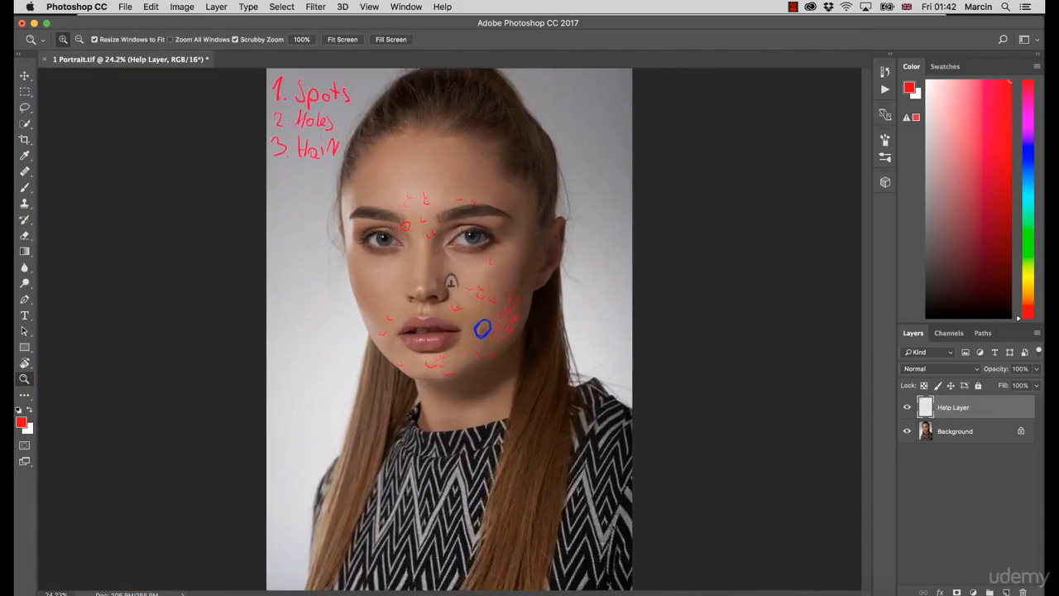
pyautogui.press('b')
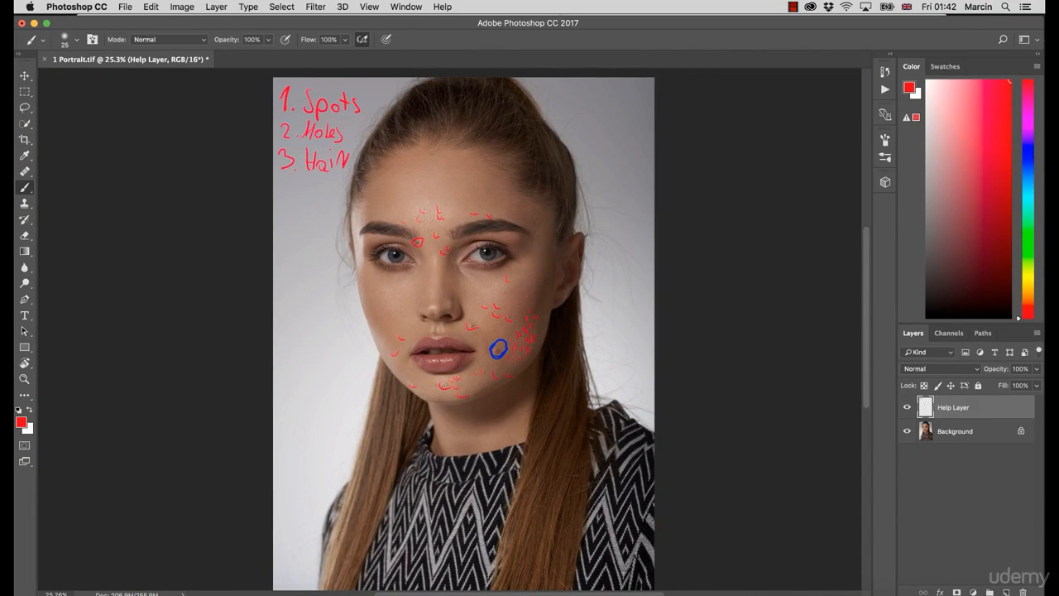
pyautogui.scroll(-4, 459, 331)
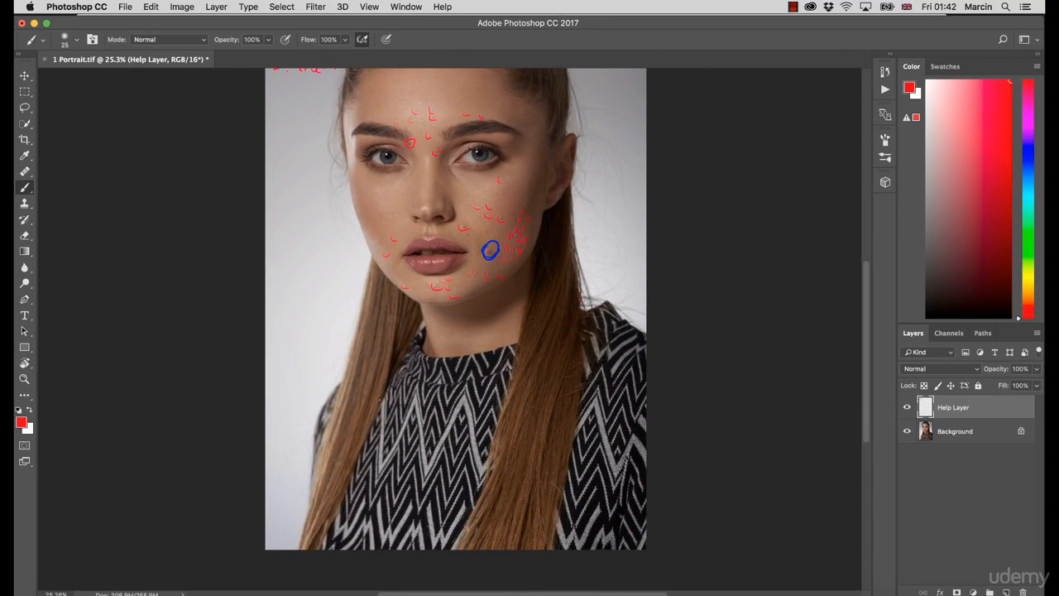
pyautogui.scroll(4, 421, 244)
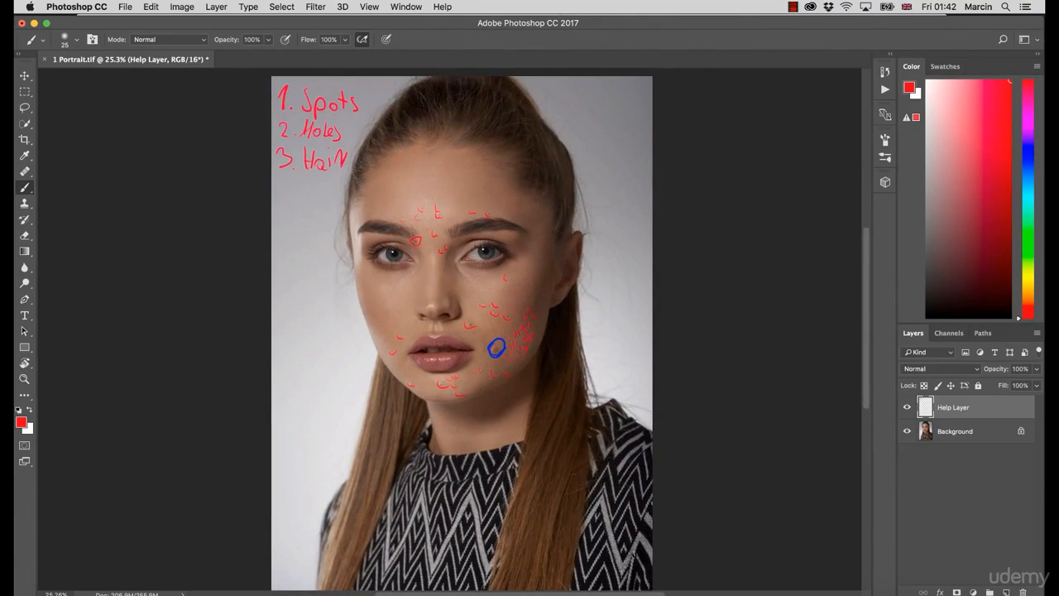